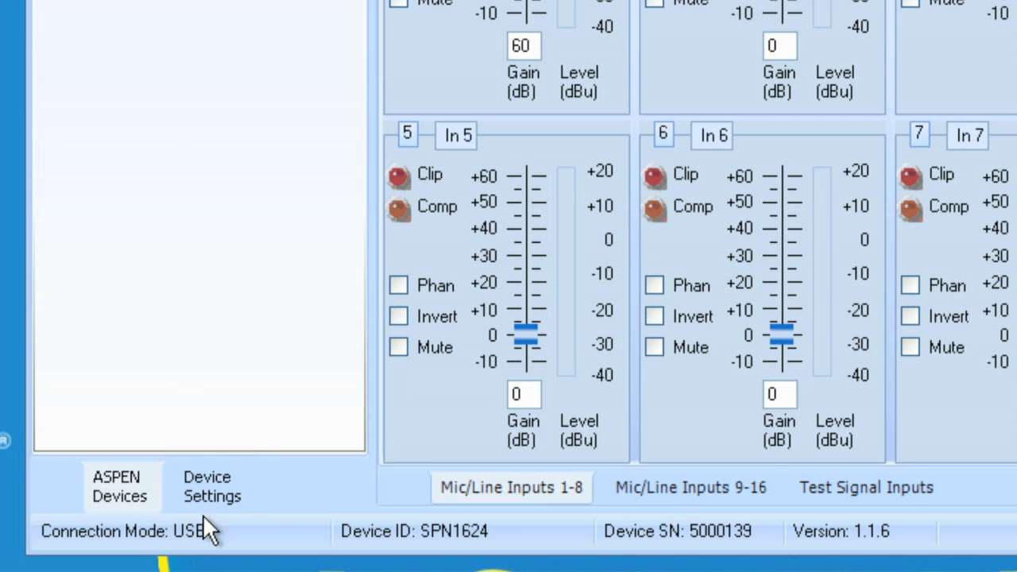
- Open the Preset Management page under Device Settings and choose preset 2 to recall
{"action": "left_click", "coordinate": [202, 474]}
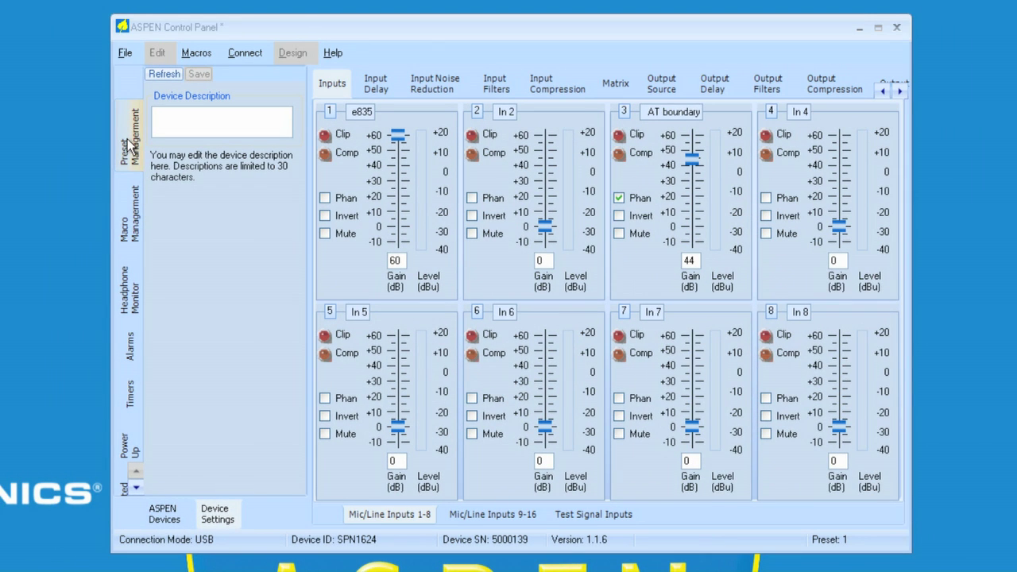
{"action": "left_click", "coordinate": [133, 148]}
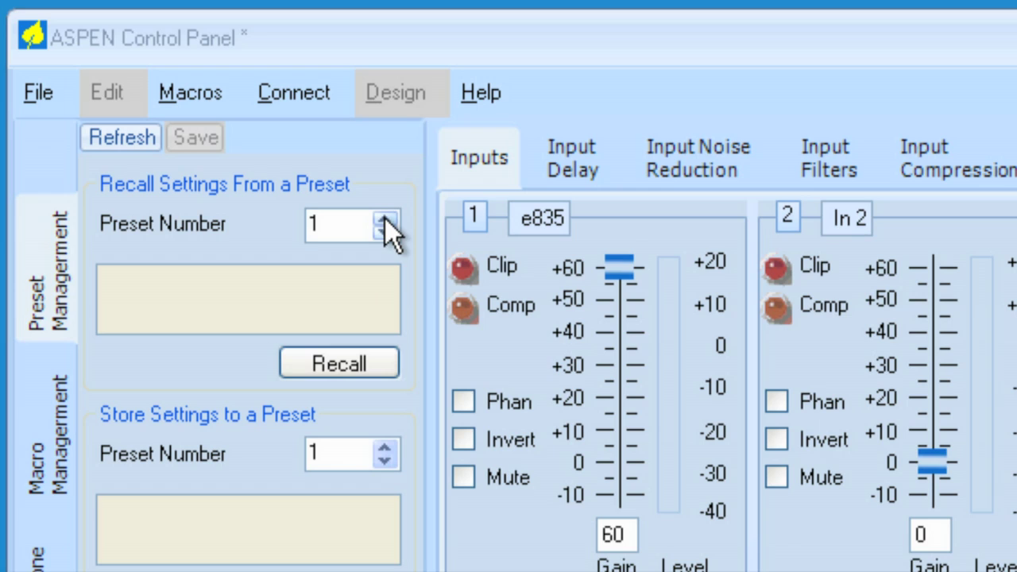
{"action": "left_click", "coordinate": [287, 113]}
- Recall Preset 2, resetting all eight inputs to 0 dB with names In 1–In 8
{"action": "left_click", "coordinate": [341, 366]}
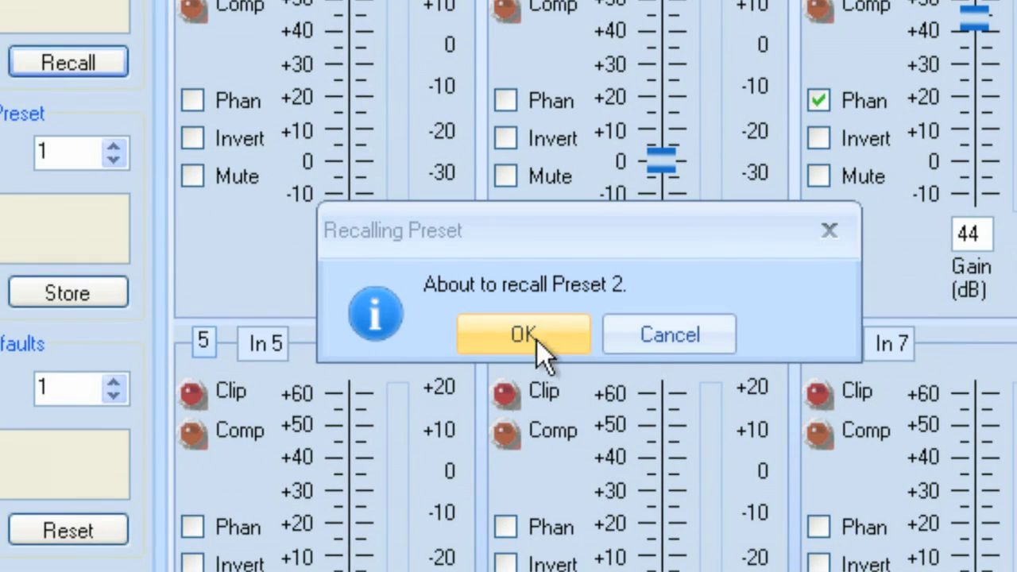
{"action": "left_click", "coordinate": [545, 336]}
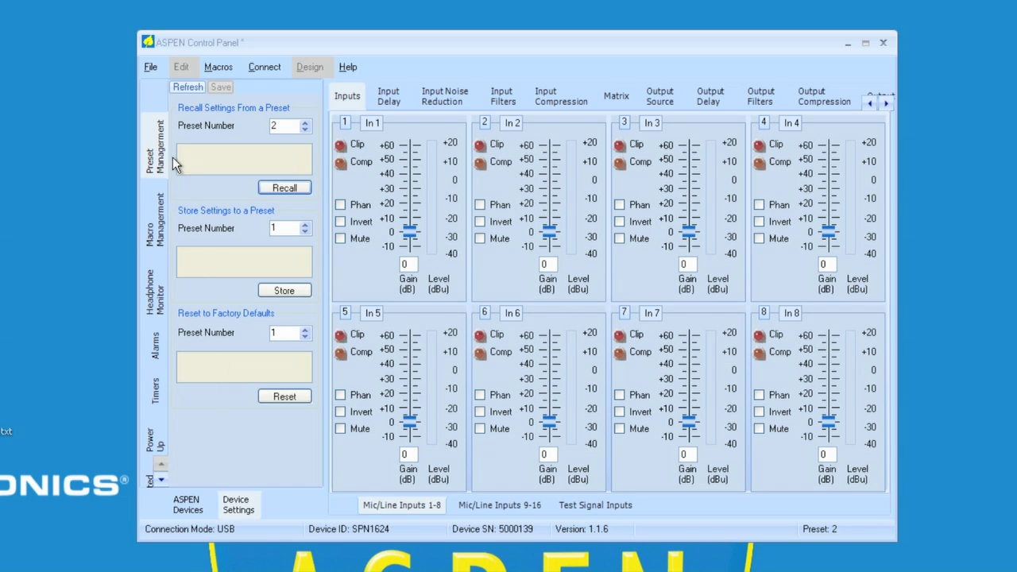
{"action": "left_click", "coordinate": [887, 104]}
- Enter 'My preset number 2' as the description on the Preset Misc. Settings page
{"action": "left_click", "coordinate": [887, 104]}
{"action": "left_click", "coordinate": [887, 105]}
{"action": "left_click", "coordinate": [887, 104]}
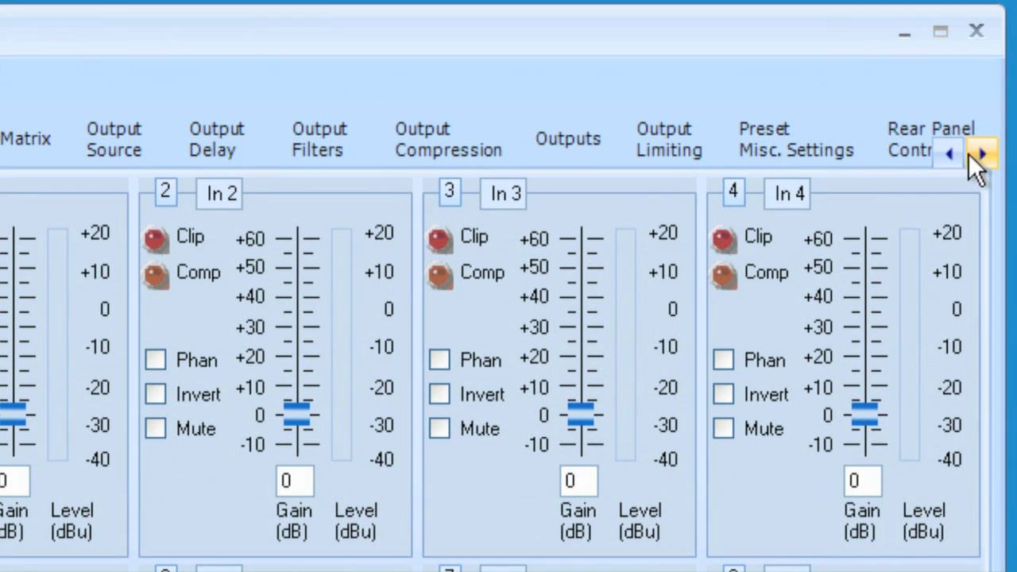
{"action": "left_click", "coordinate": [776, 143]}
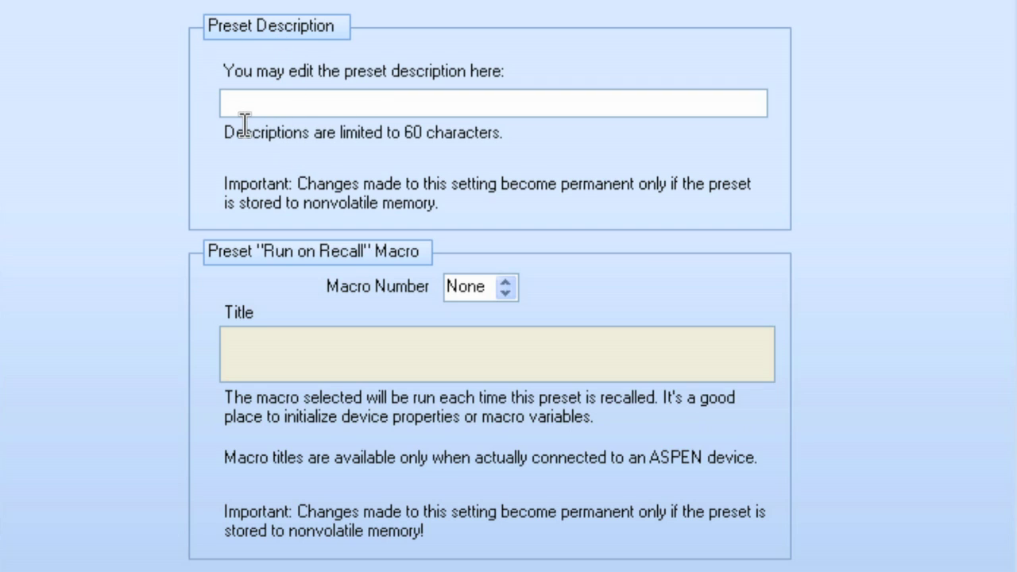
{"action": "left_click", "coordinate": [266, 104]}
{"action": "type", "text": "My preset number 2"}
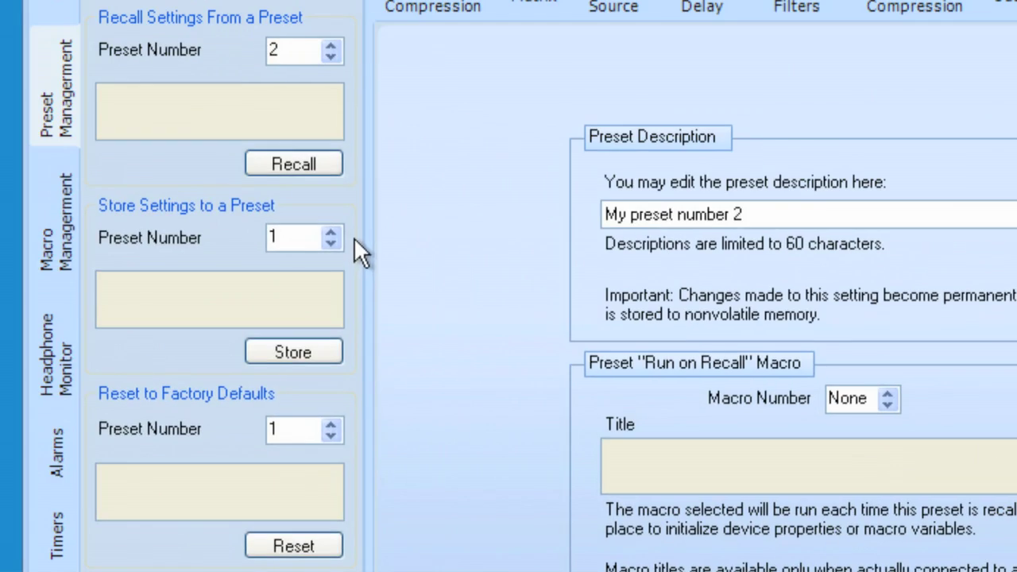
- Store the current settings to Preset 2, confirm, and recall Preset 2 again
{"action": "left_click", "coordinate": [331, 230]}
{"action": "left_click", "coordinate": [287, 351]}
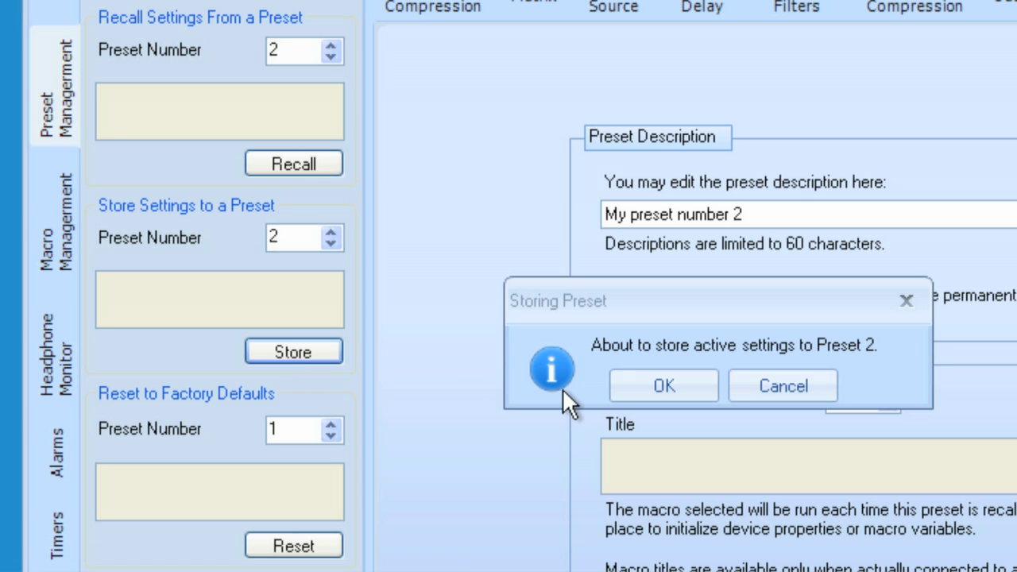
{"action": "left_click", "coordinate": [669, 381]}
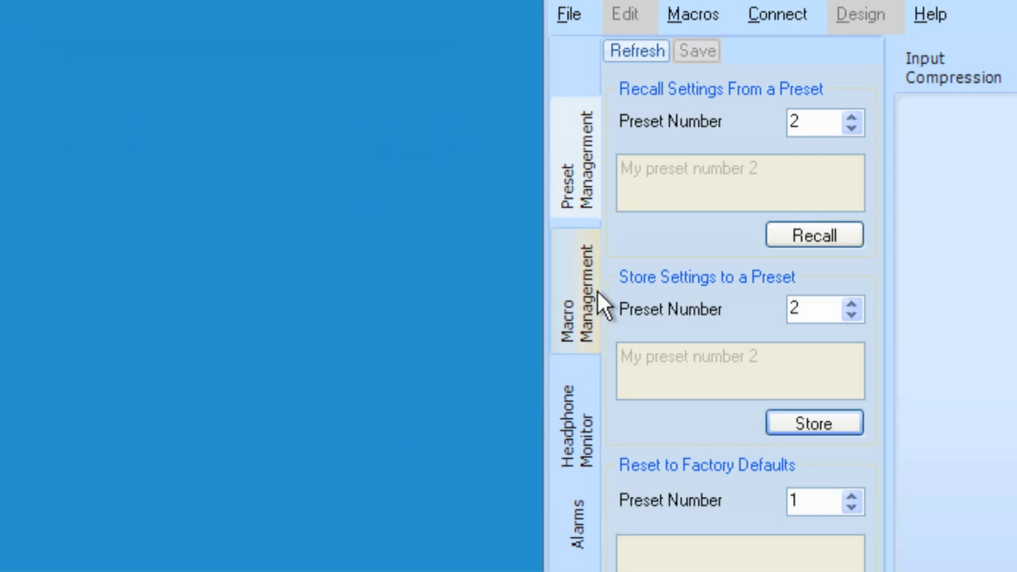
{"action": "left_click", "coordinate": [786, 235]}
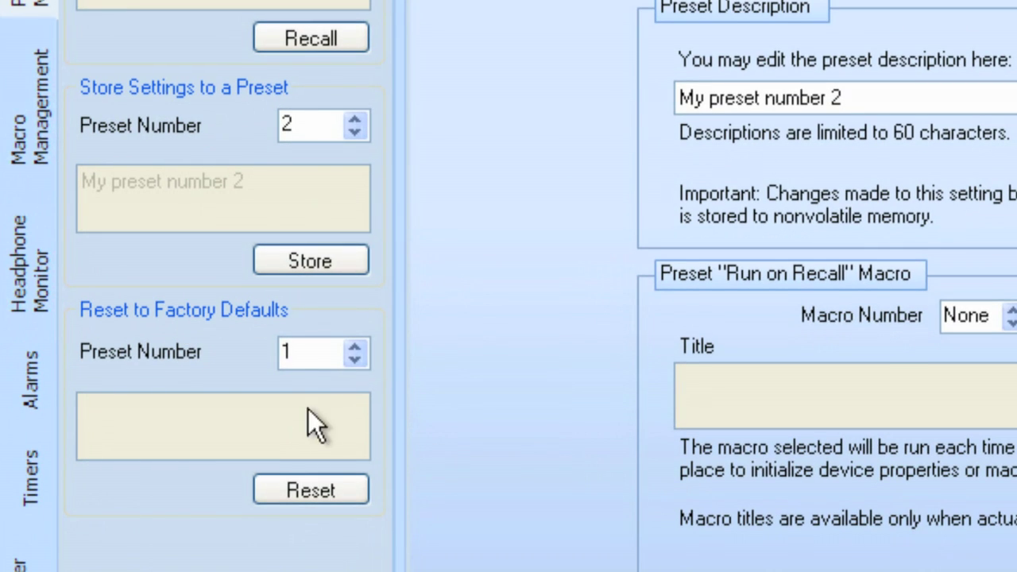
- Reset Preset 2 to its factory defaults and confirm the reset
{"action": "left_click", "coordinate": [355, 345]}
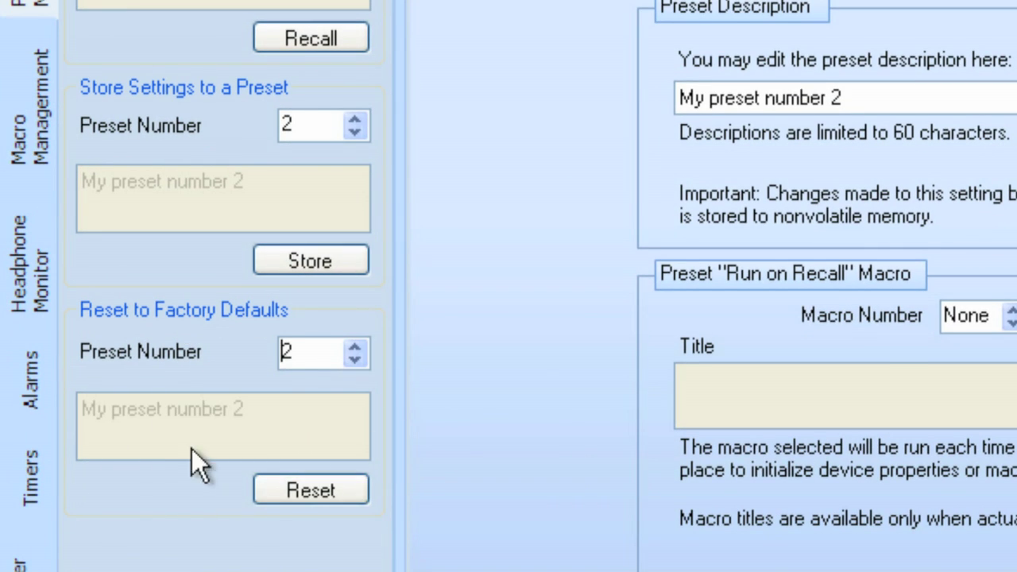
{"action": "left_click", "coordinate": [321, 491]}
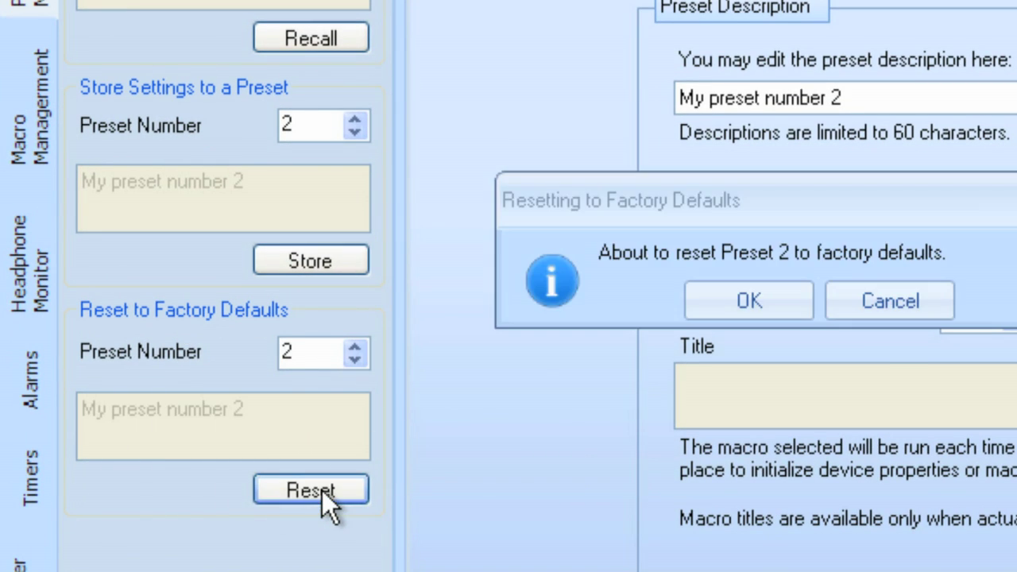
{"action": "left_click", "coordinate": [720, 301]}
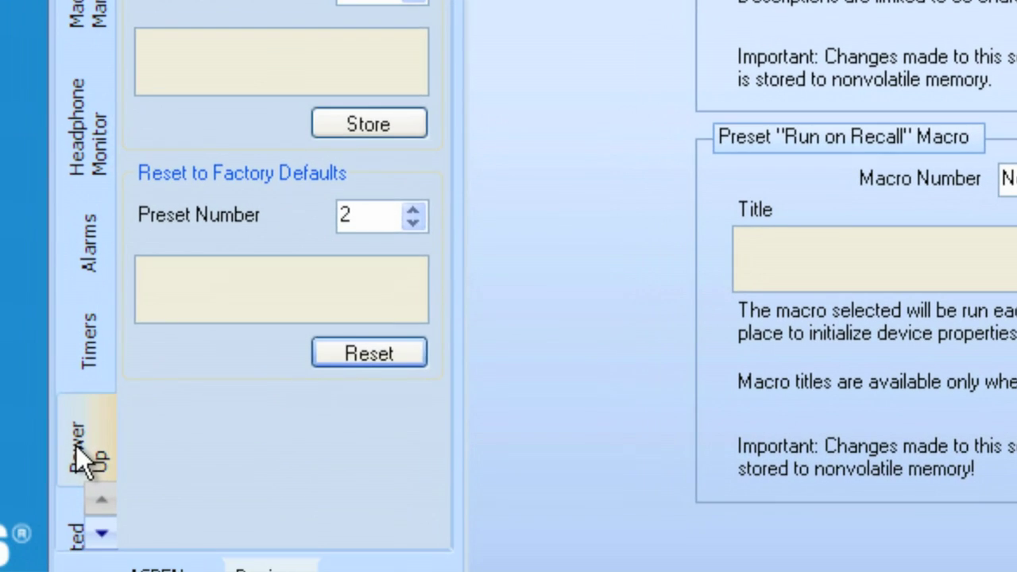
{"action": "left_click", "coordinate": [28, 558]}
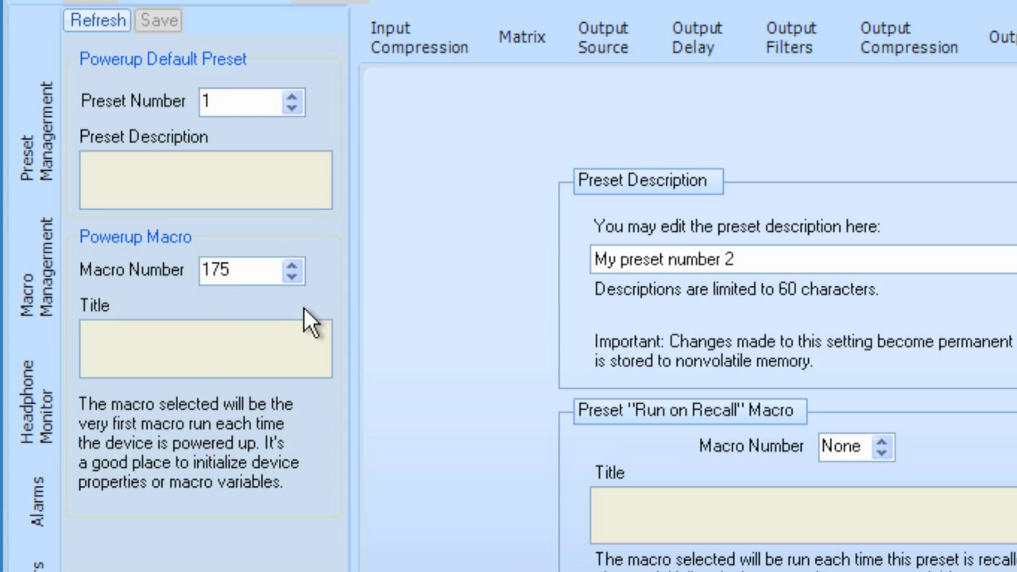
- Leave the power-up settings (default preset 1, macro 175) for the Preset Management page
{"action": "left_click", "coordinate": [30, 144]}
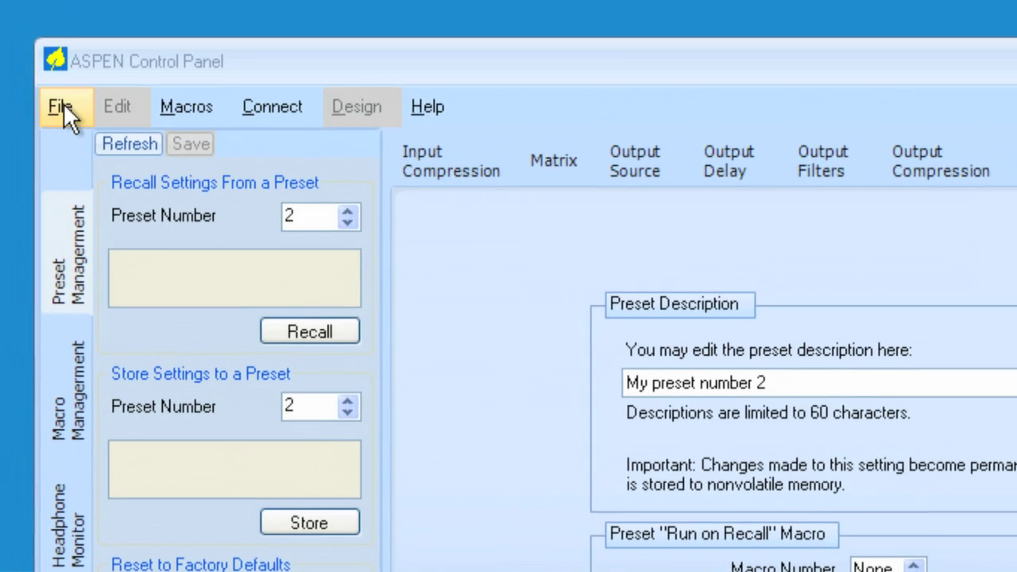
- Open the File menu from the Preset Management page
{"action": "left_click", "coordinate": [62, 106]}
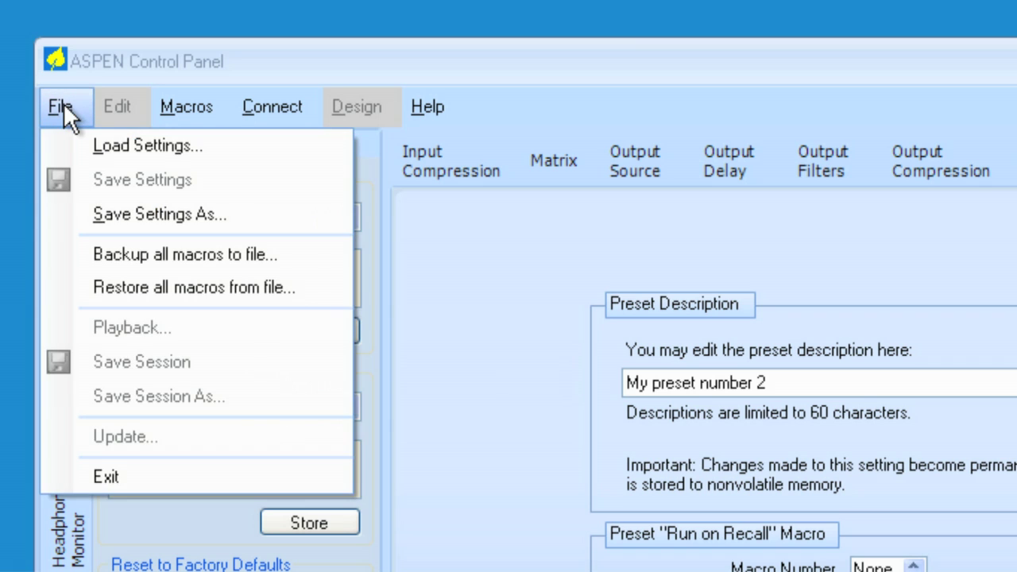
- Save the settings to the Desktop as the XML file 'my preset number 2'
{"action": "left_click", "coordinate": [134, 221]}
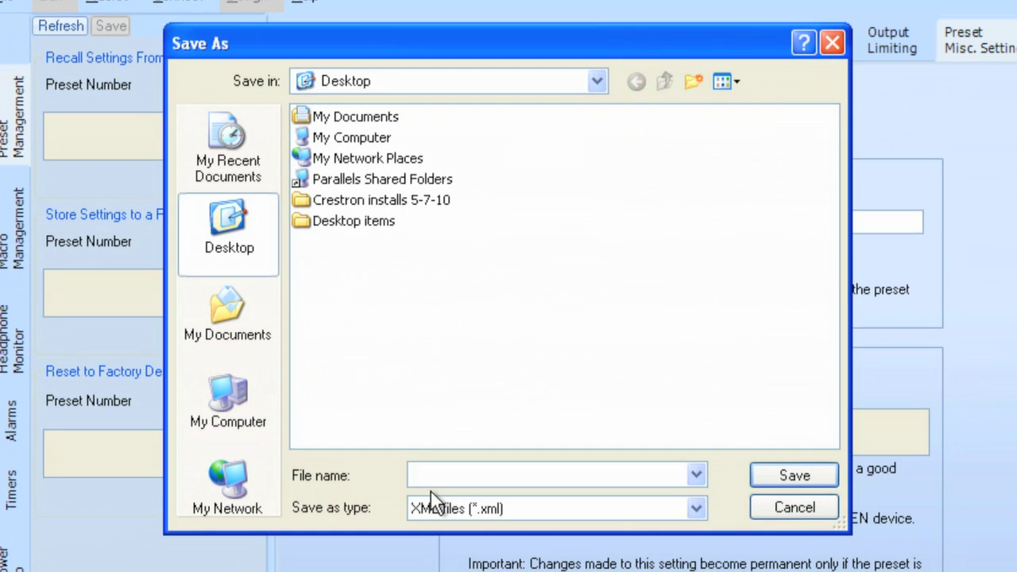
{"action": "type", "text": "my preset number 2"}
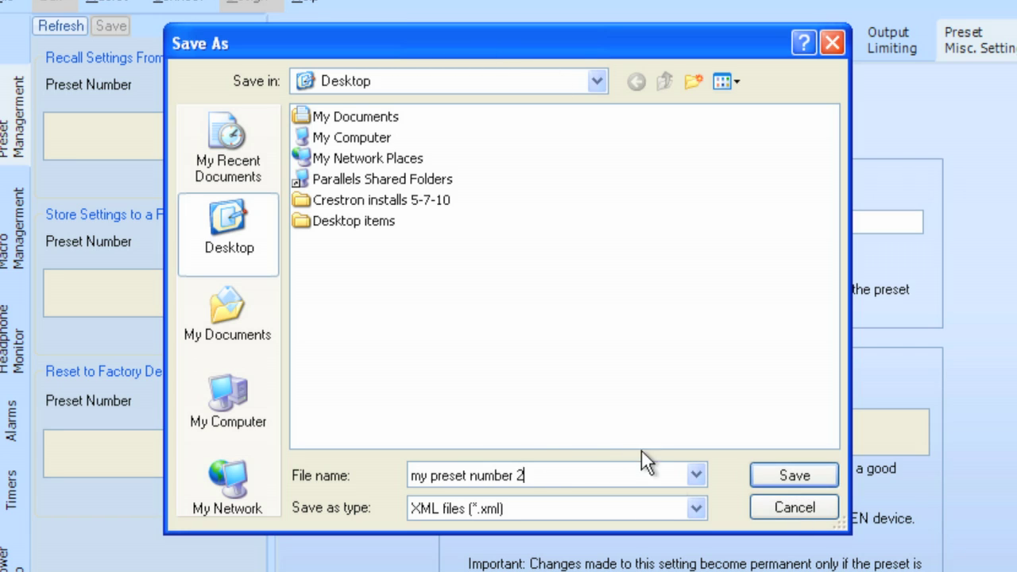
{"action": "left_click", "coordinate": [786, 475]}
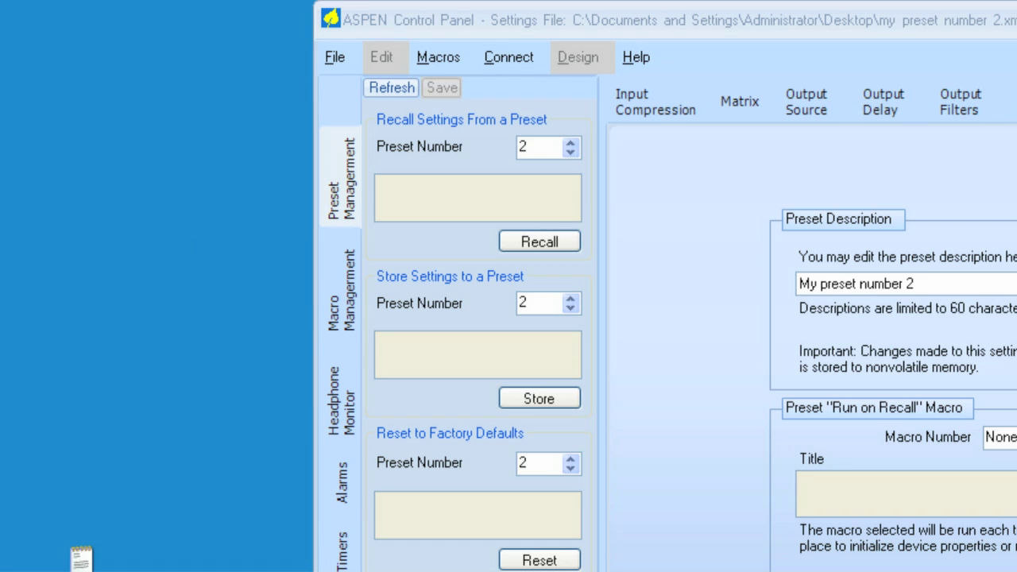
- Move the my preset number 2.xml icon into place on the desktop and open the File menu
{"action": "left_click_drag", "start_coordinate": [40, 142], "coordinate": [83, 132]}
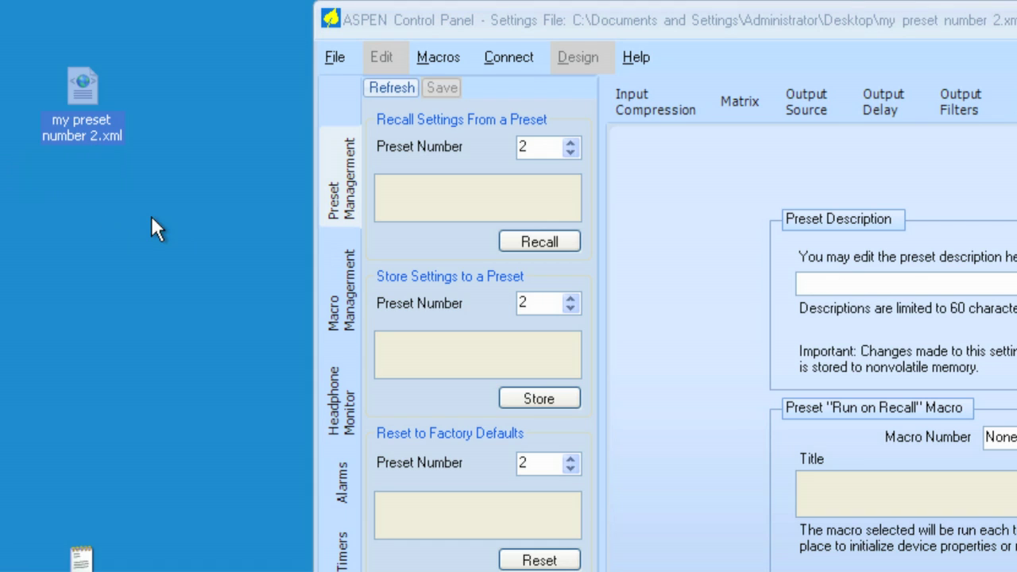
{"action": "left_click", "coordinate": [332, 57]}
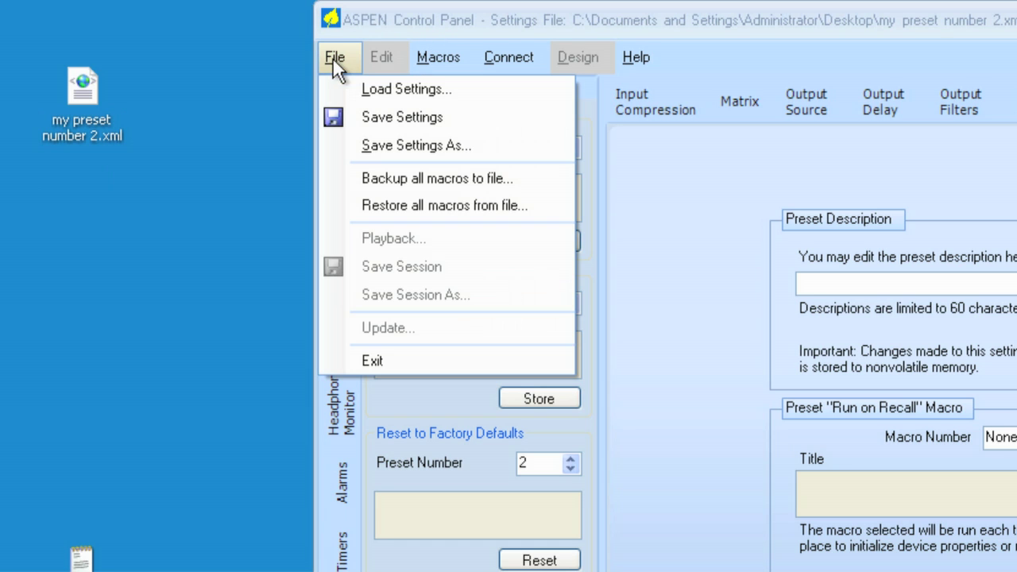
- Load the settings back in from my preset number 2.xml on the Desktop
{"action": "left_click", "coordinate": [417, 97]}
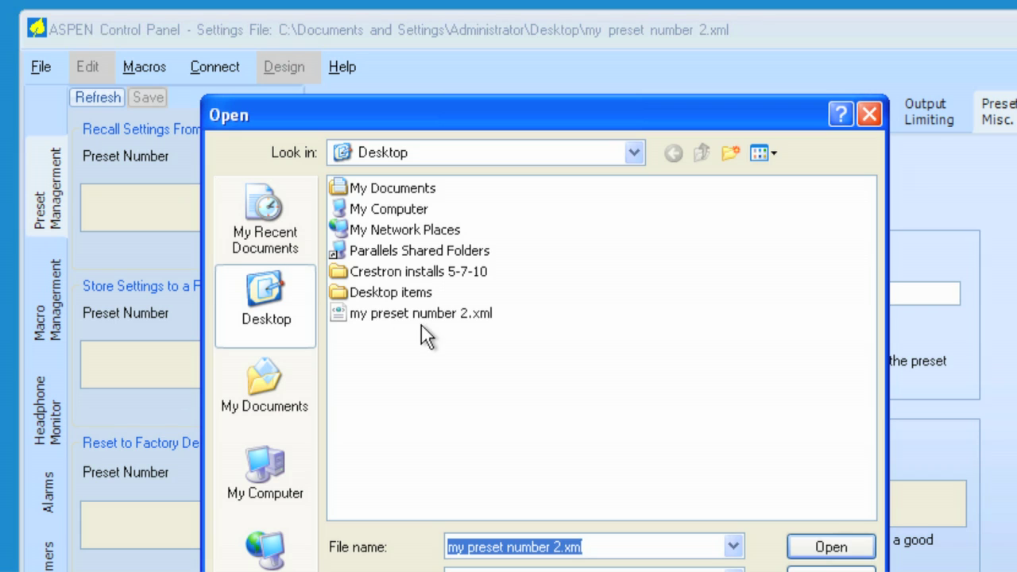
{"action": "key", "text": "Return"}
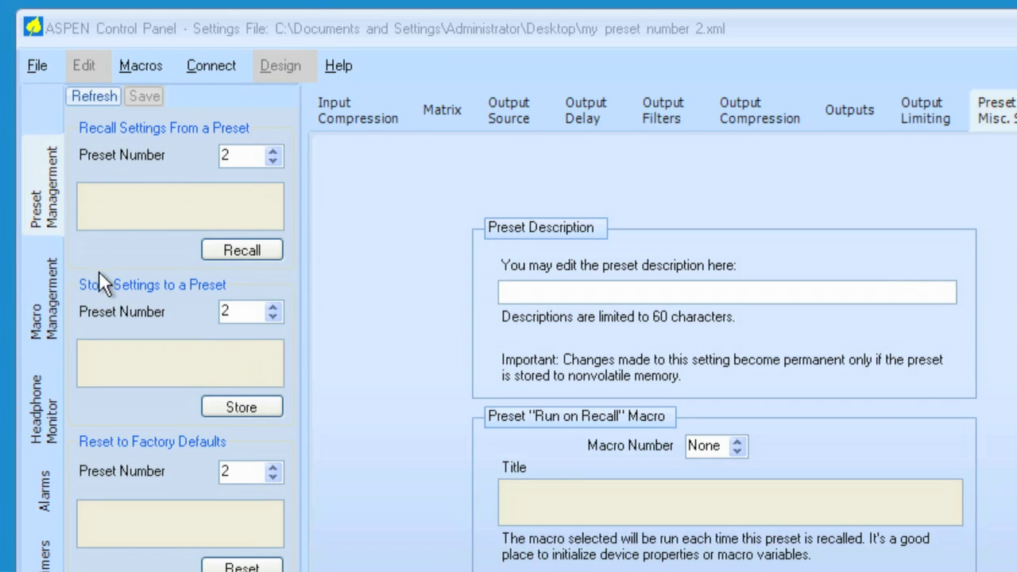
{"action": "left_click", "coordinate": [272, 307]}
- Store the current settings into Preset number 22 and confirm the storing prompt
{"action": "left_click", "coordinate": [272, 307]}
{"action": "left_click", "coordinate": [272, 307]}
{"action": "type", "text": "22"}
{"action": "key", "text": "Tab"}
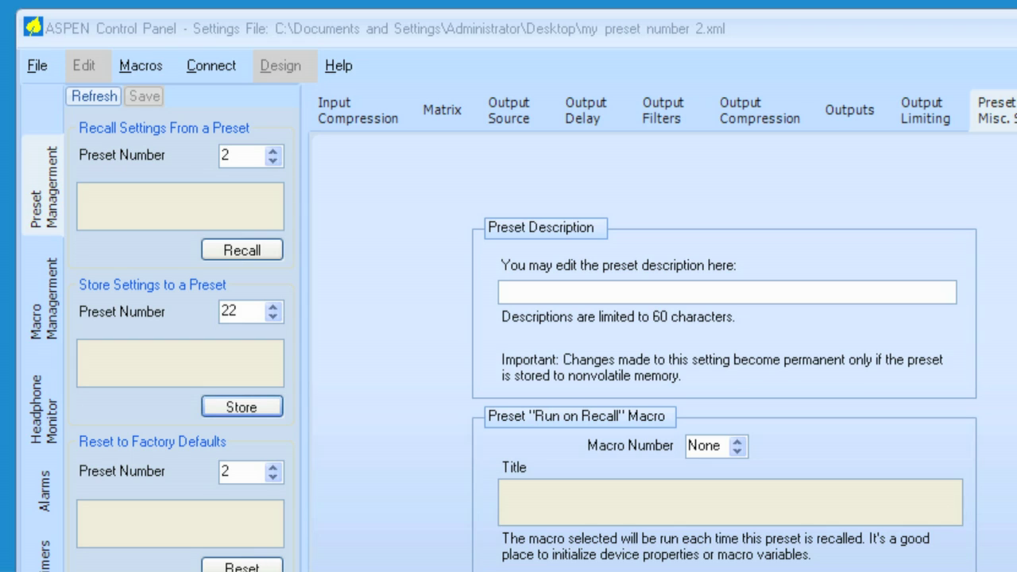
{"action": "left_click", "coordinate": [240, 409]}
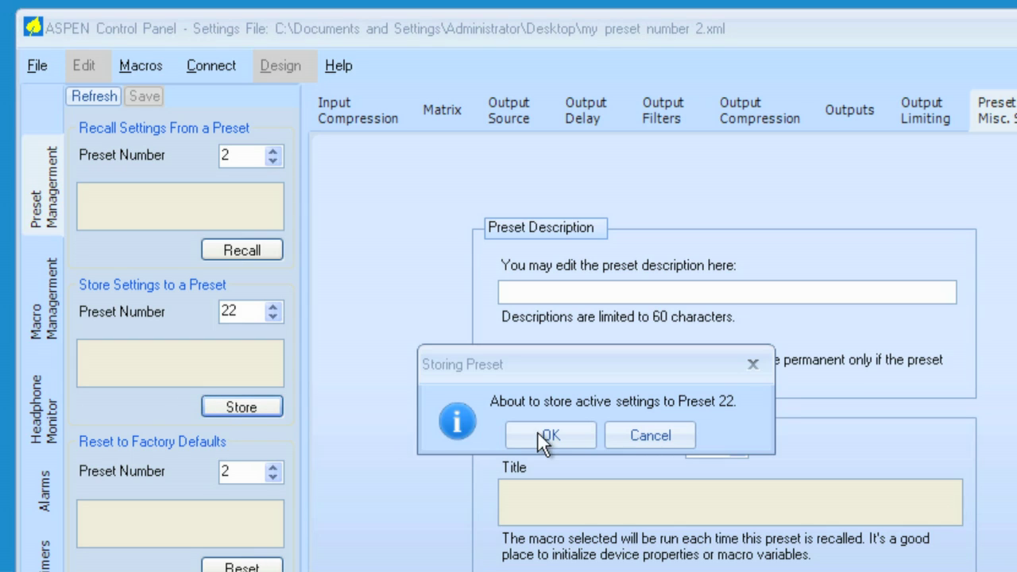
{"action": "left_click", "coordinate": [524, 433]}
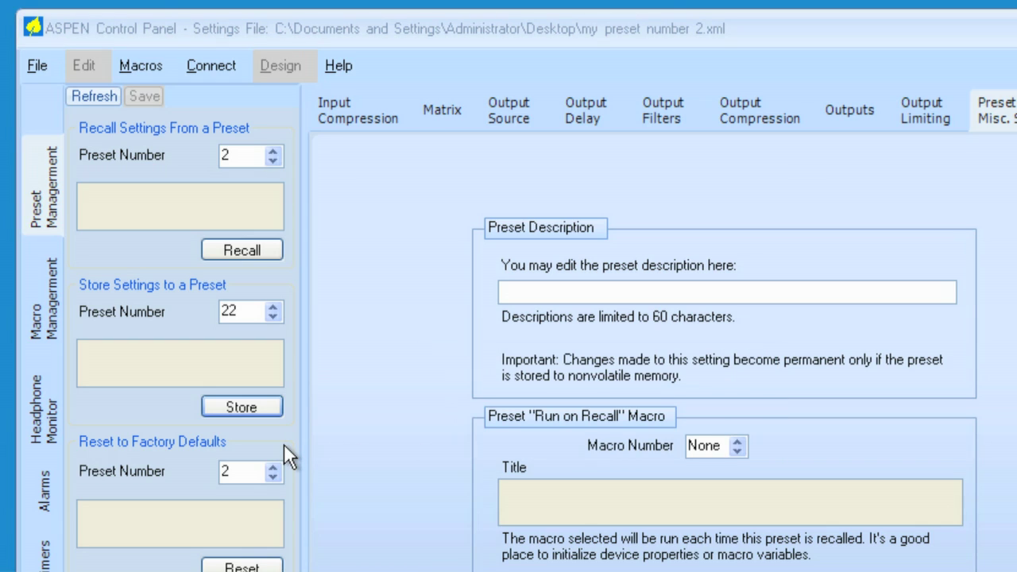